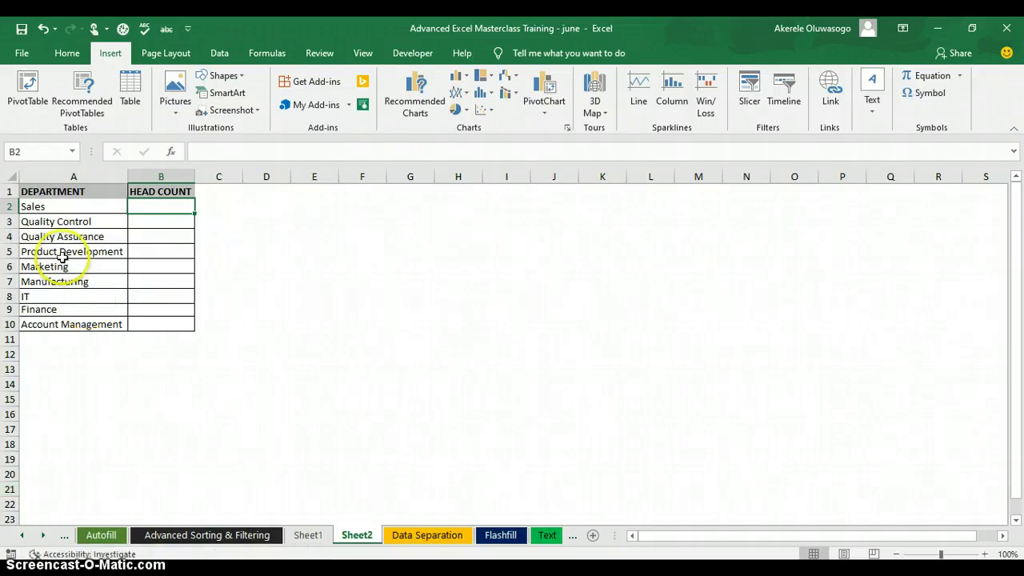
Select the DEPARTMENT and HEAD COUNT table A1:B10 and open the Insert Column or Bar Chart choices
{"action": "left_click", "coordinate": [46, 193]}
{"action": "left_click_drag", "start_coordinate": [45, 193], "coordinate": [156, 322]}
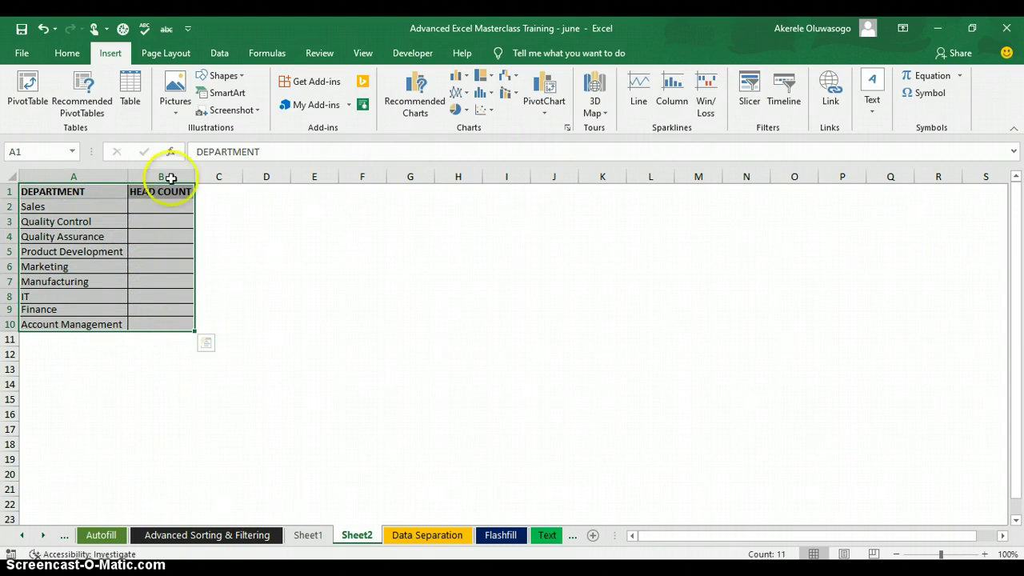
{"action": "left_click", "coordinate": [113, 64]}
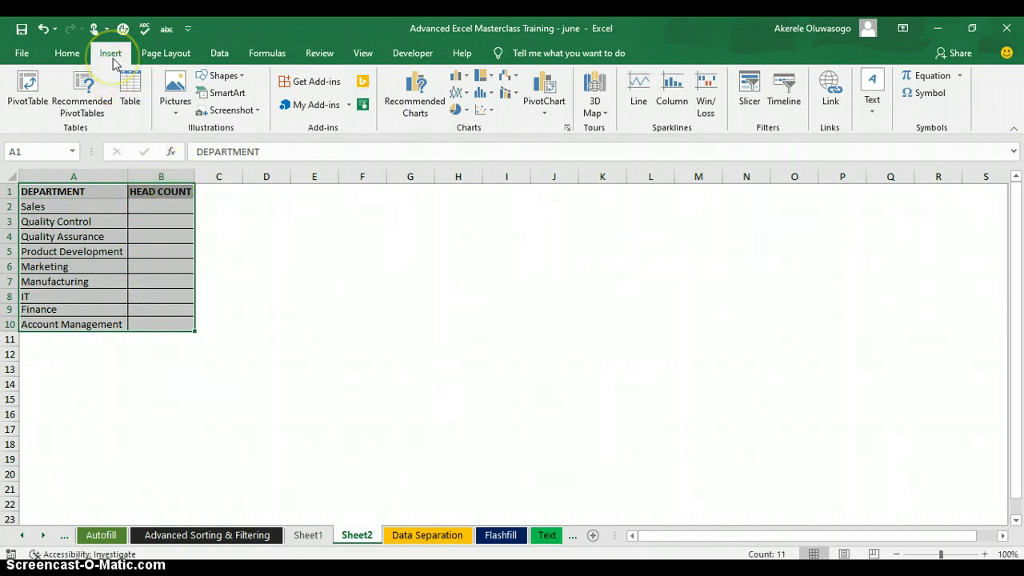
{"action": "left_click", "coordinate": [467, 80]}
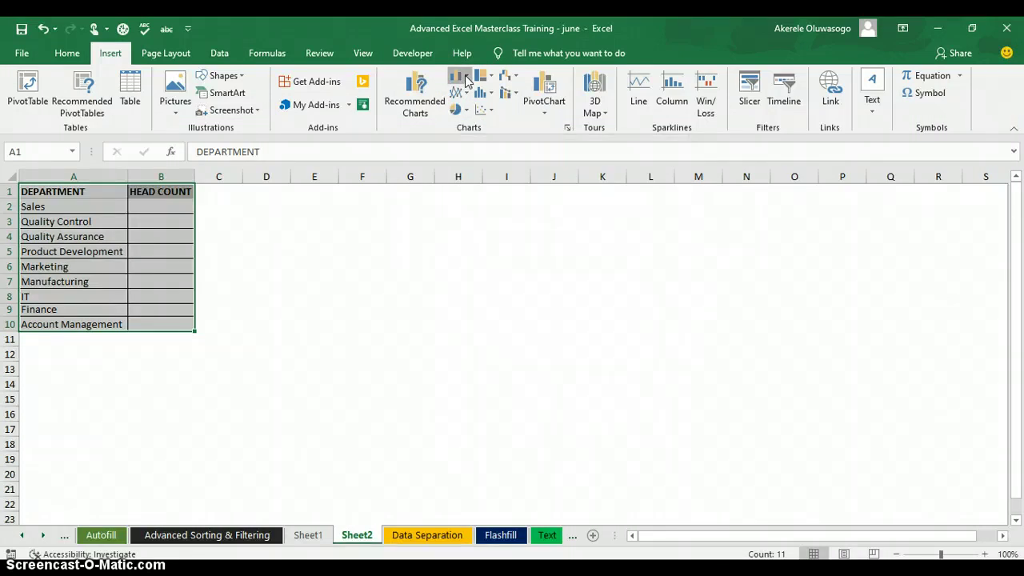
{"action": "left_click", "coordinate": [458, 78]}
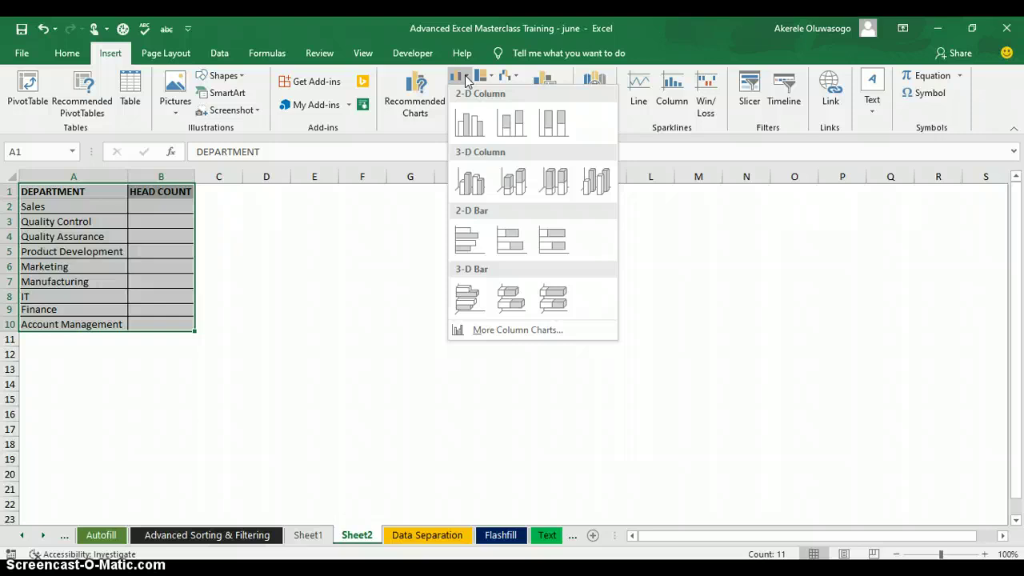
Insert a 2-D Clustered Column chart, move it up beside the table, then select B2
{"action": "left_click", "coordinate": [471, 124]}
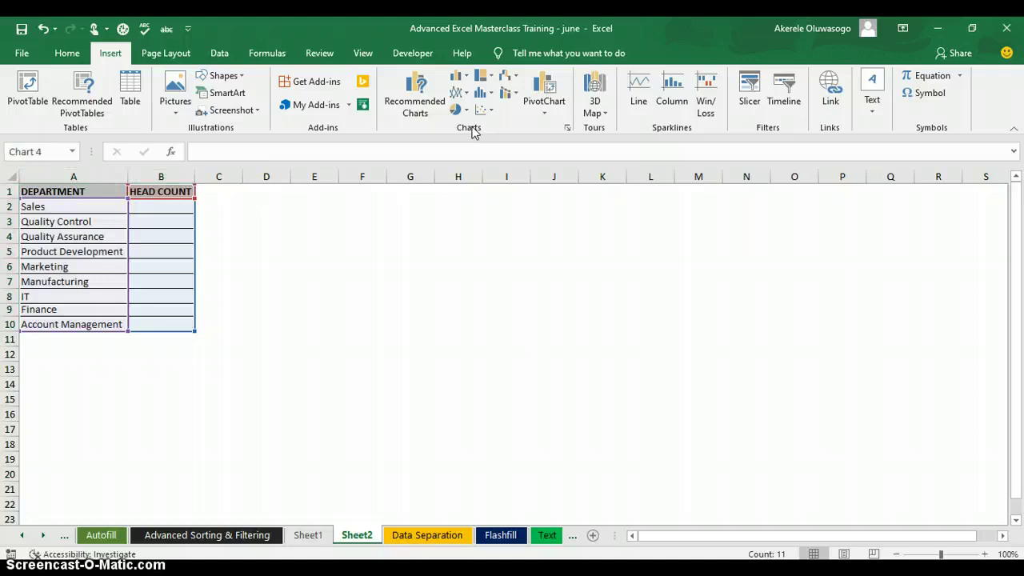
{"action": "left_click", "coordinate": [594, 291]}
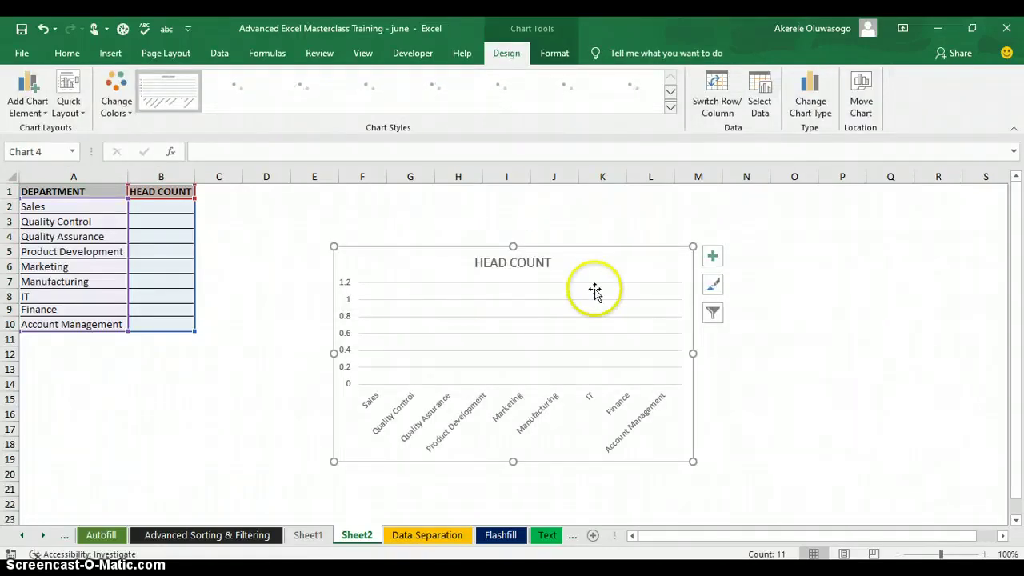
{"action": "left_click_drag", "start_coordinate": [594, 290], "coordinate": [593, 216]}
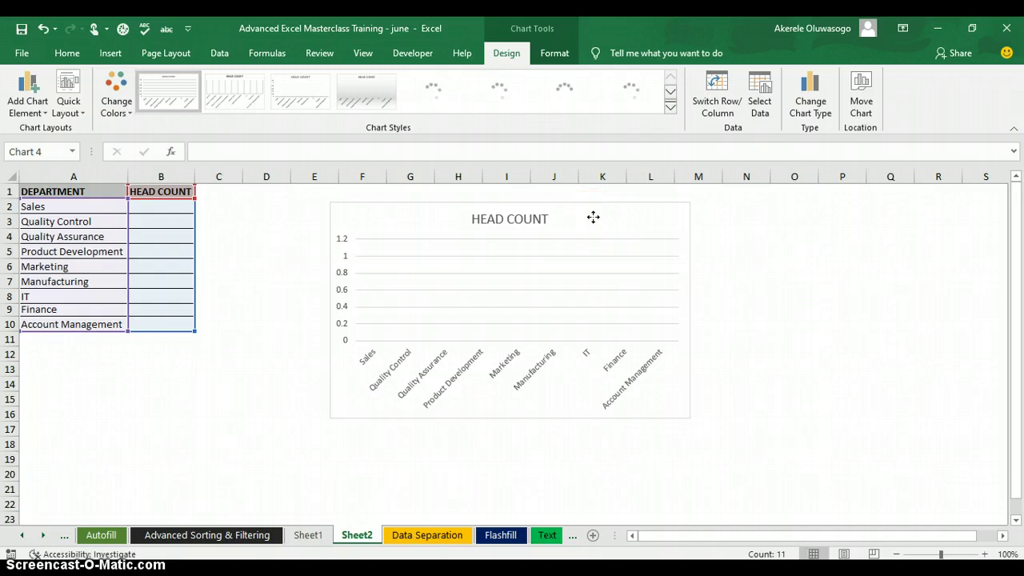
{"action": "left_click", "coordinate": [447, 321]}
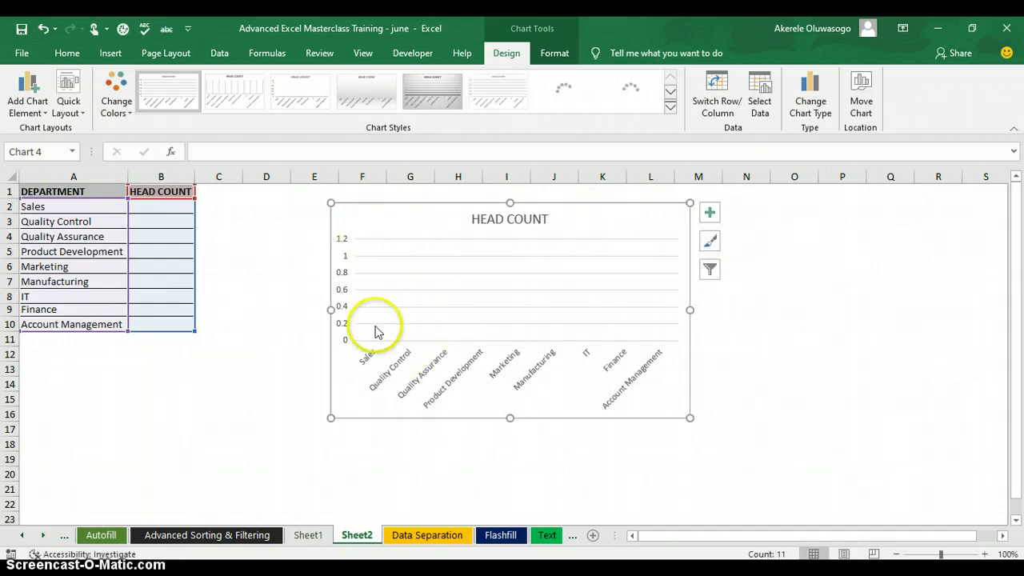
{"action": "left_click", "coordinate": [594, 315]}
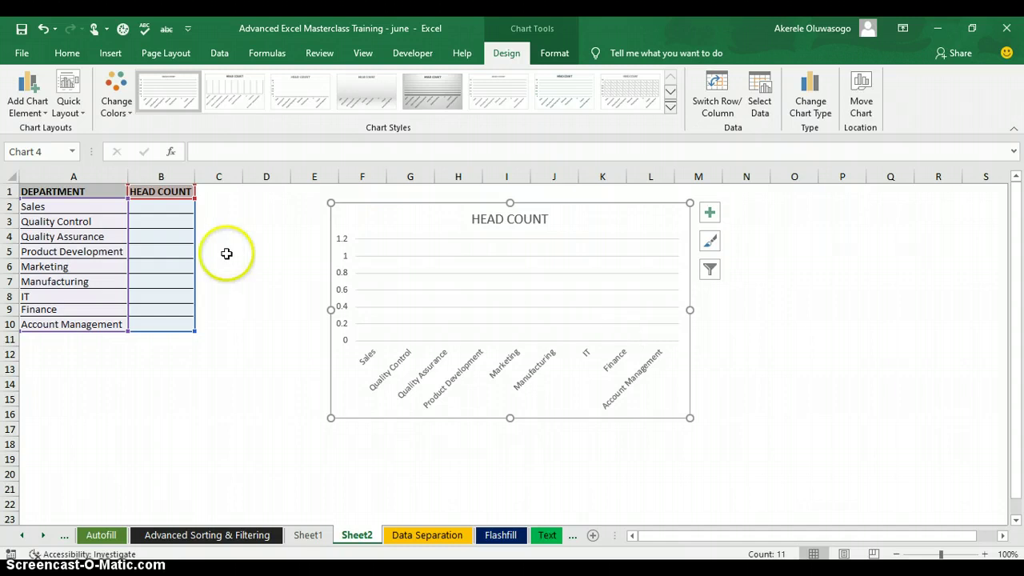
{"action": "left_click", "coordinate": [164, 206]}
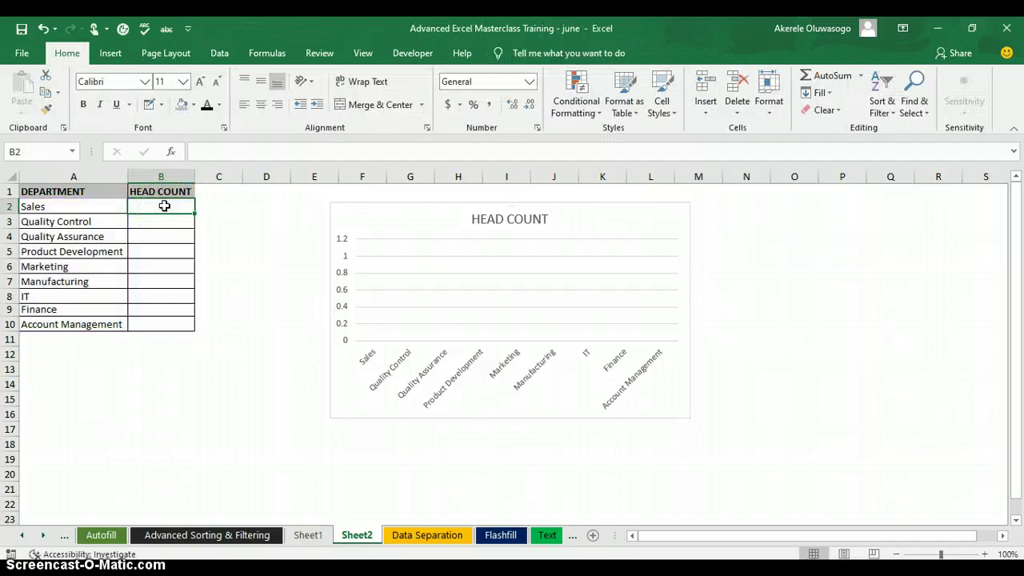
Start a COUNTIF formula in B2 and switch to the Advanced Sorting & Filtering sheet
{"action": "type", "text": "=count"}
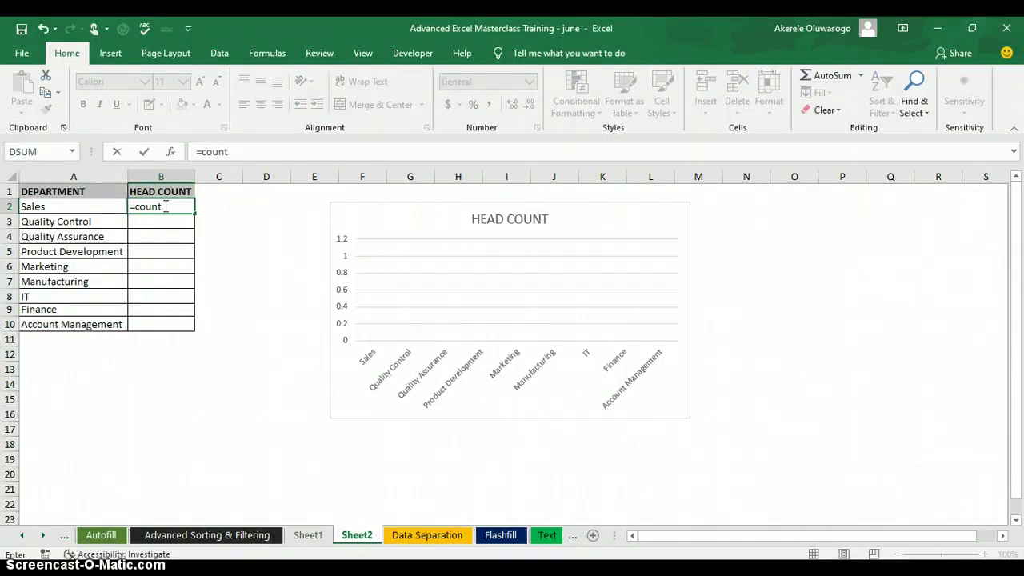
{"action": "type", "text": "if"}
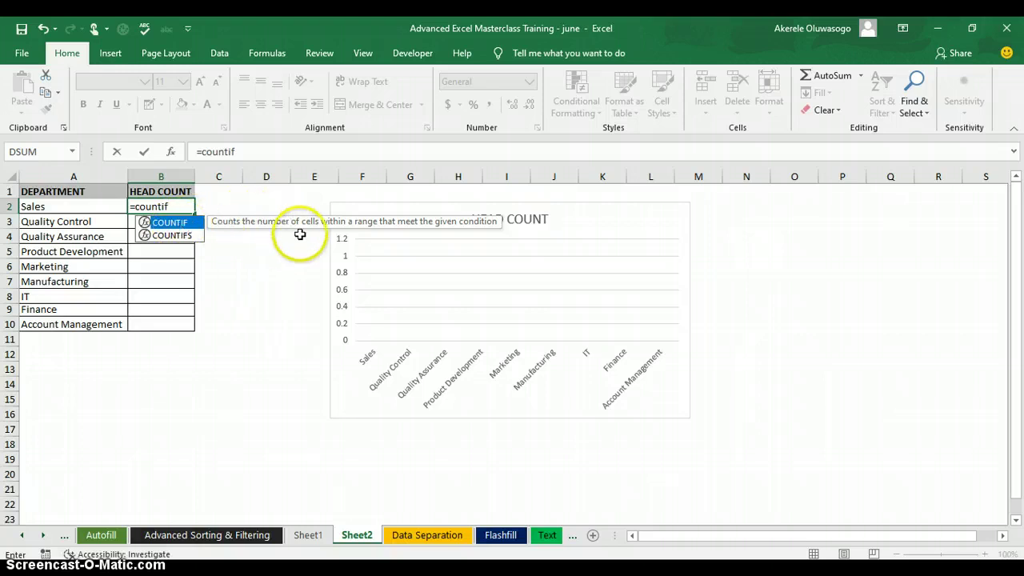
{"action": "double_click", "coordinate": [185, 223]}
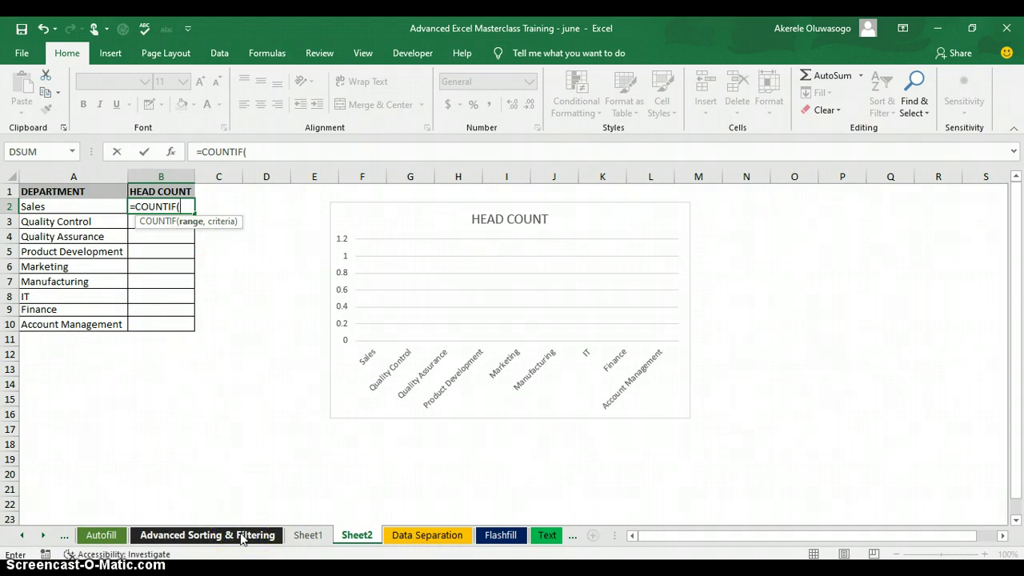
{"action": "left_click", "coordinate": [241, 538]}
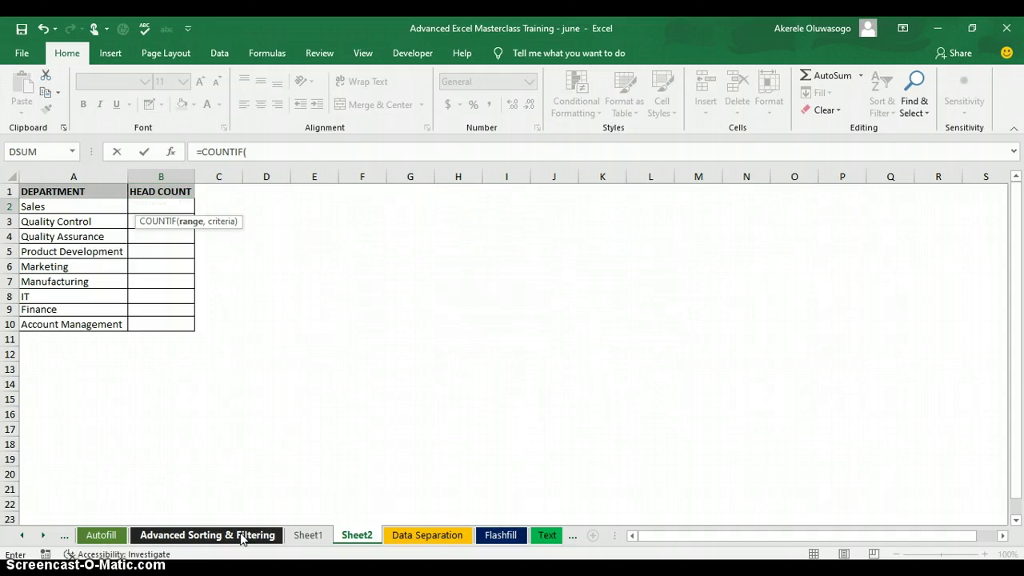
{"action": "left_click", "coordinate": [240, 538]}
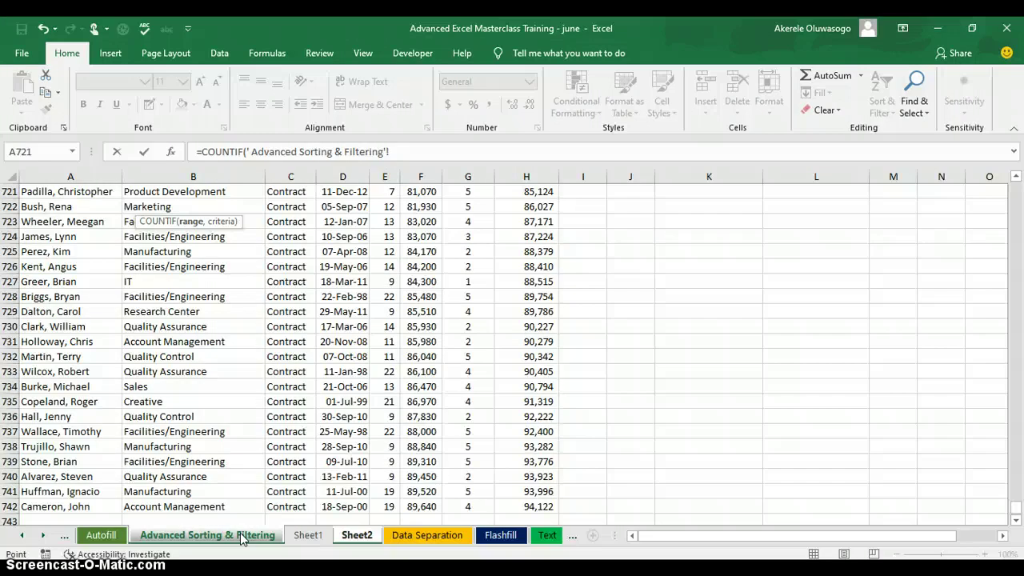
Set the COUNTIF range to the absolute Department column $B$2:$B$742, then return to Sheet2
{"action": "key", "text": "ctrl+Home"}
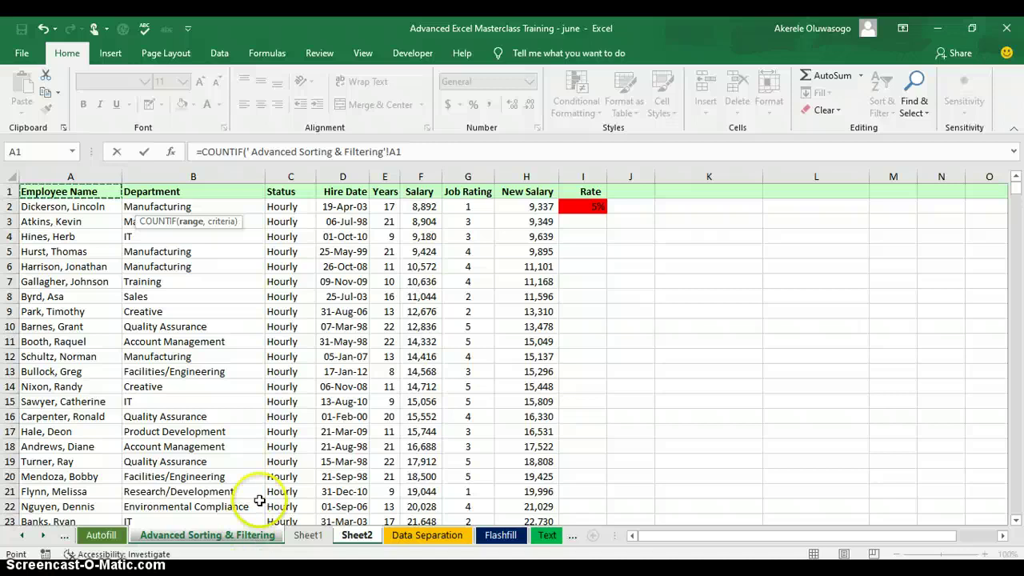
{"action": "left_click", "coordinate": [184, 206]}
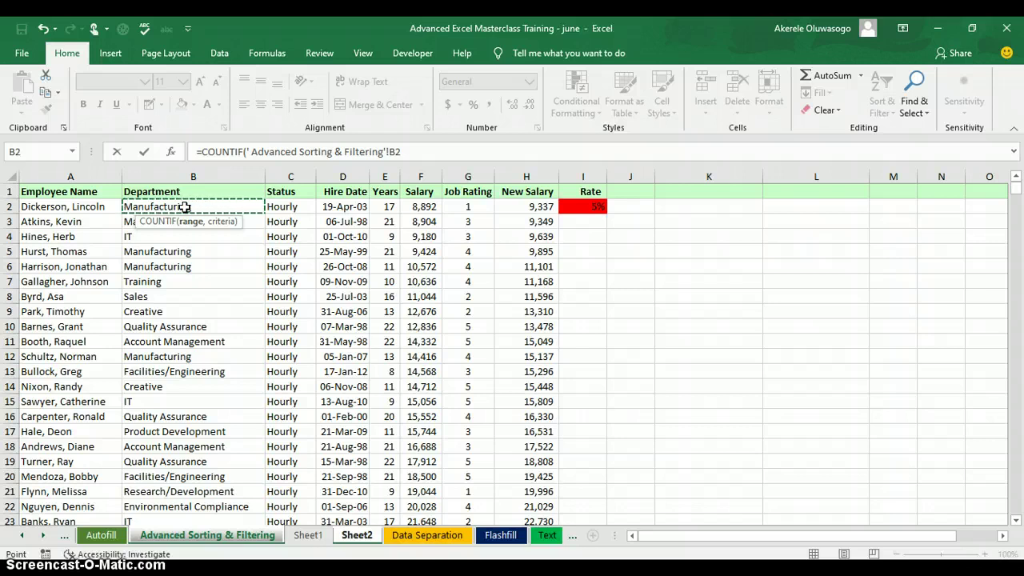
{"action": "key", "text": "ctrl+shift+Down"}
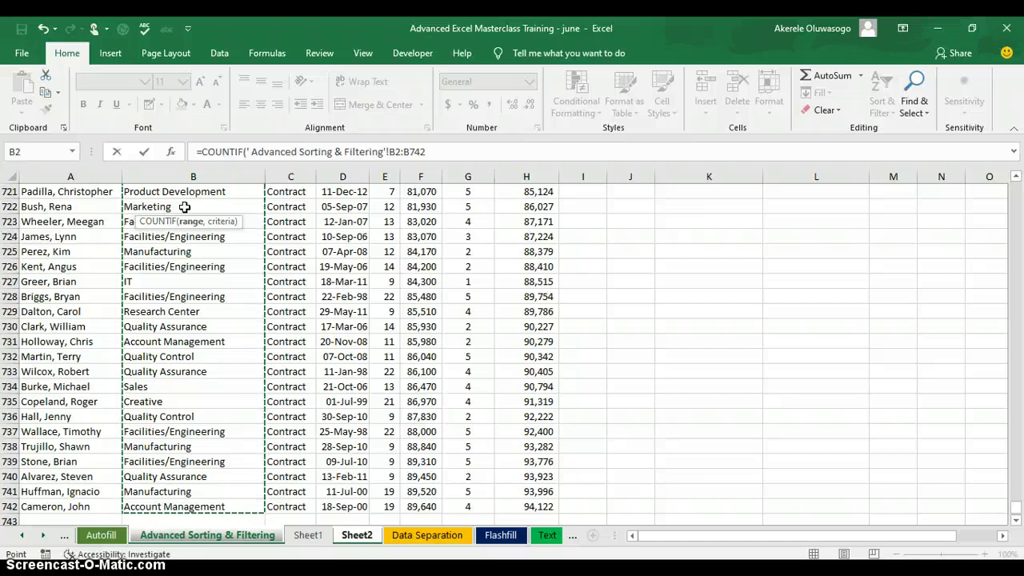
{"action": "key", "text": "F4"}
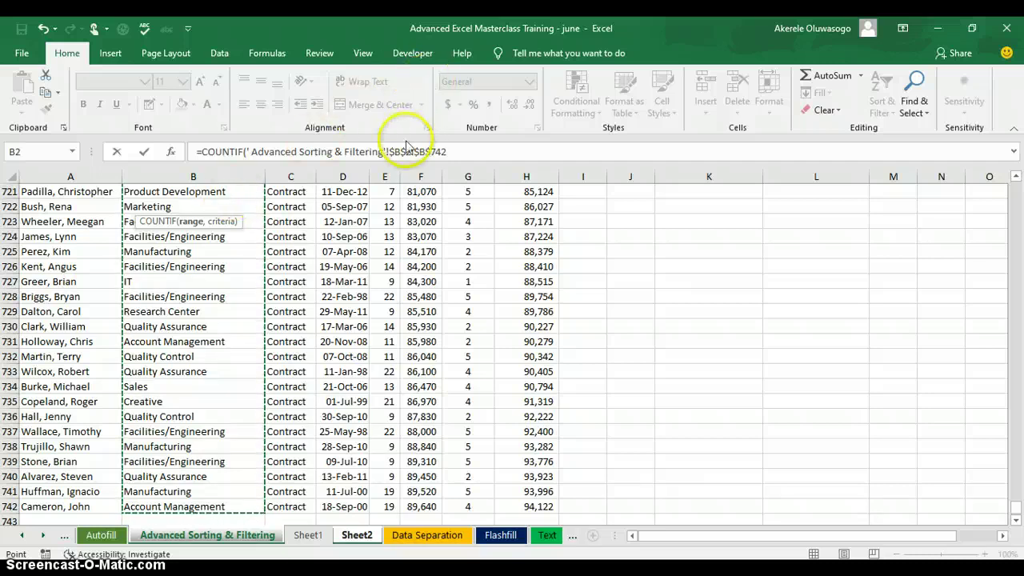
{"action": "left_click", "coordinate": [449, 152]}
{"action": "type", "text": ","}
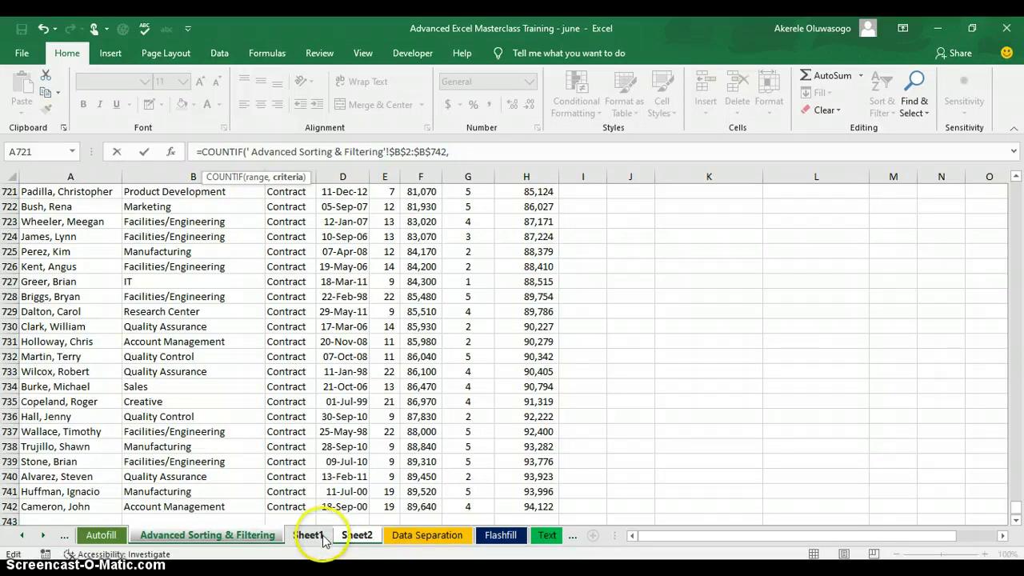
{"action": "left_click", "coordinate": [352, 539]}
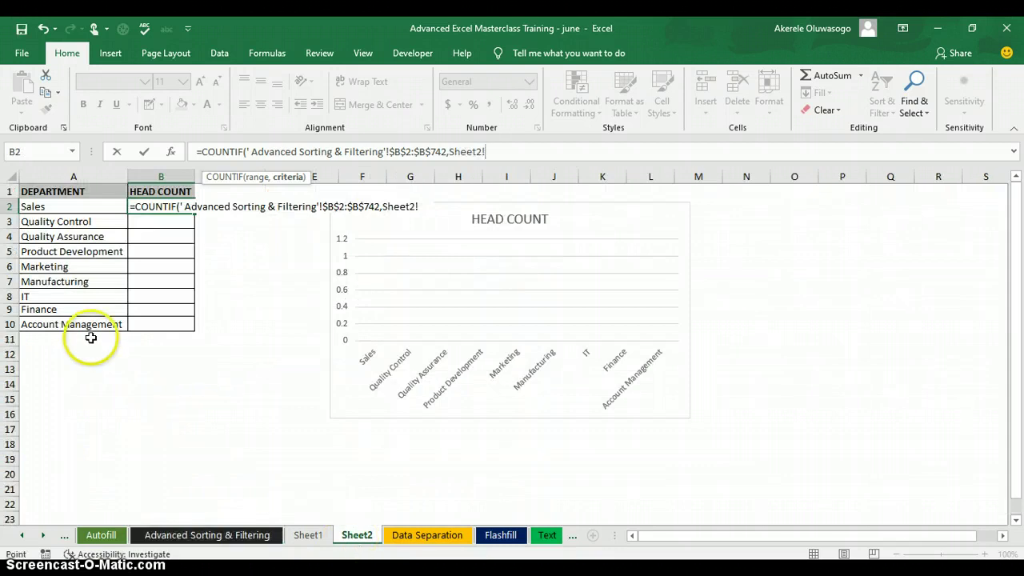
Use A2 (Sales) as the COUNTIF criterion and commit it, so B2 returns 21
{"action": "left_click", "coordinate": [64, 206]}
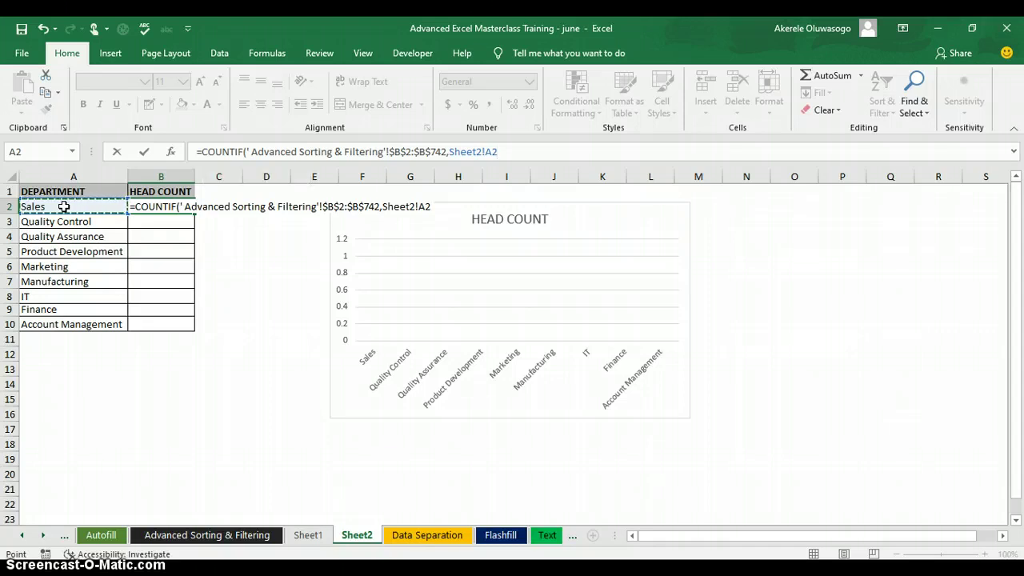
{"action": "key", "text": "Return"}
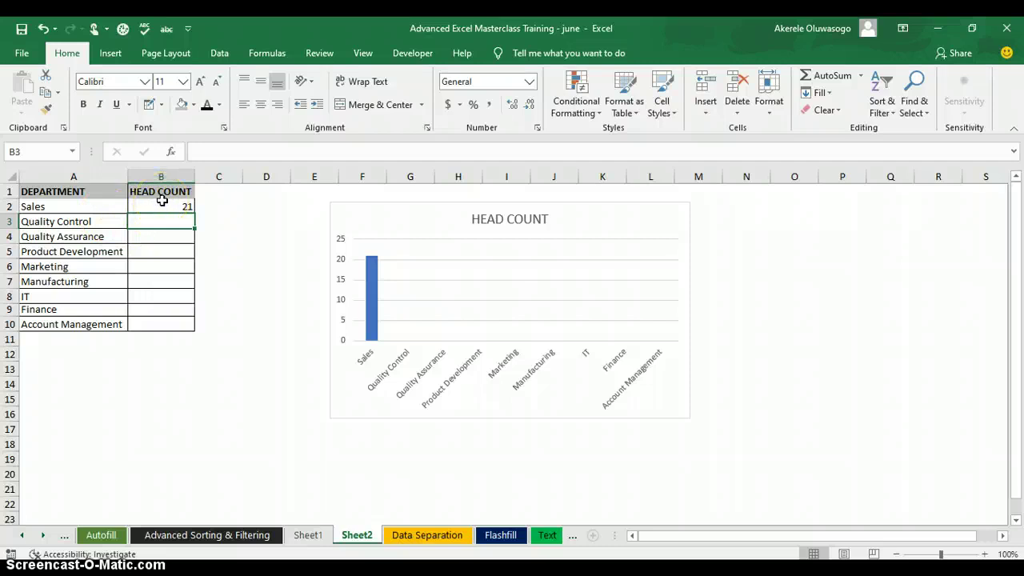
{"action": "left_click", "coordinate": [379, 295]}
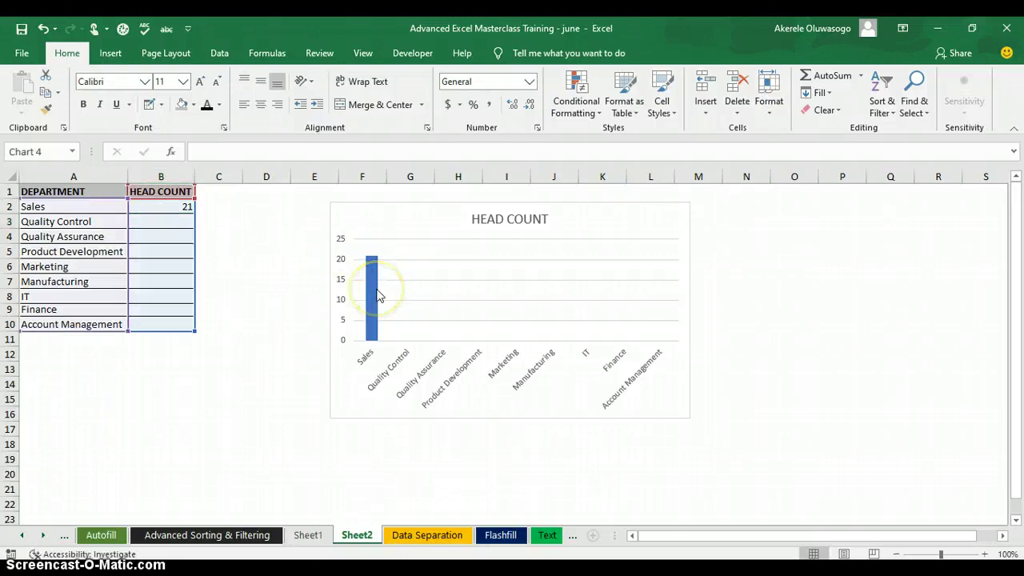
Copy B2's COUNTIF down to B10, giving counts from 7 (Finance) to 151 (Manufacturing)
{"action": "left_click", "coordinate": [174, 207]}
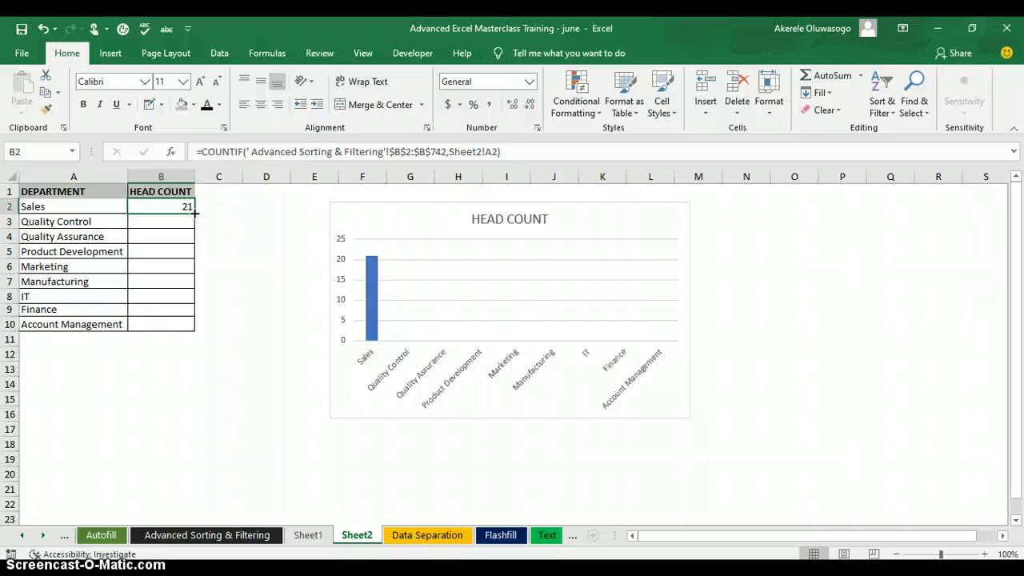
{"action": "double_click", "coordinate": [194, 213]}
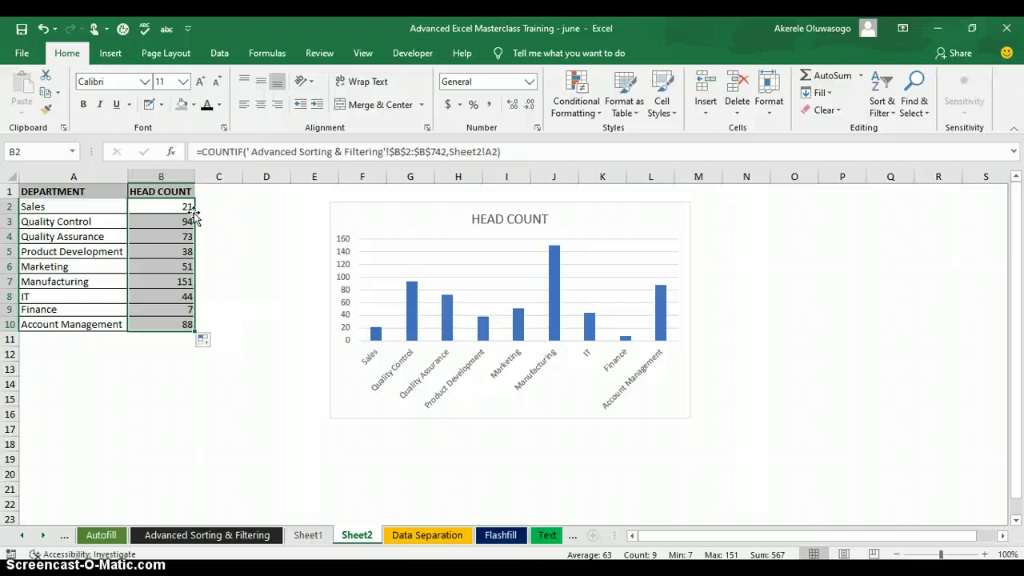
{"action": "left_click", "coordinate": [594, 263]}
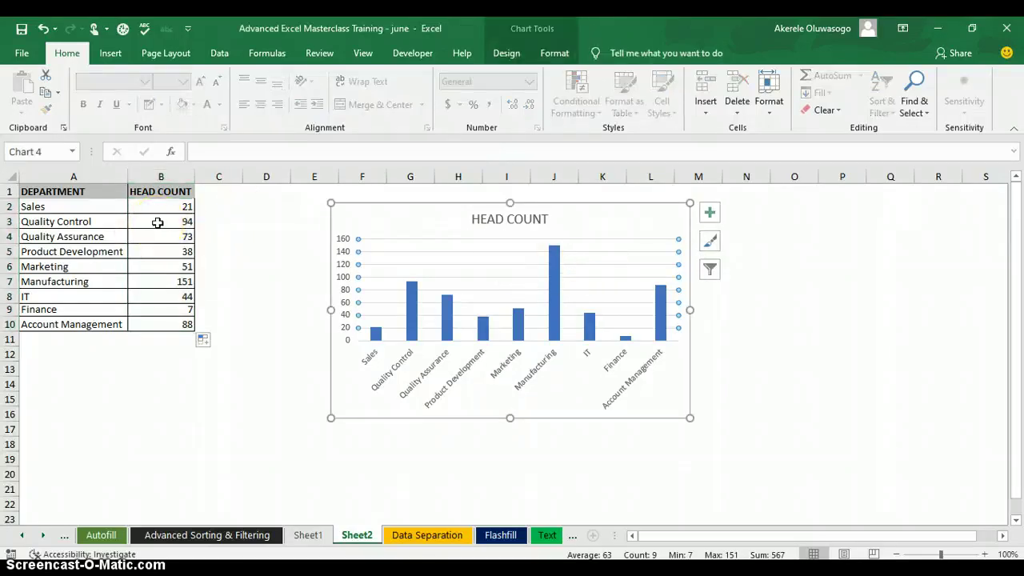
Select the HEAD COUNT chart and open its Chart Elements list
{"action": "left_click", "coordinate": [580, 222]}
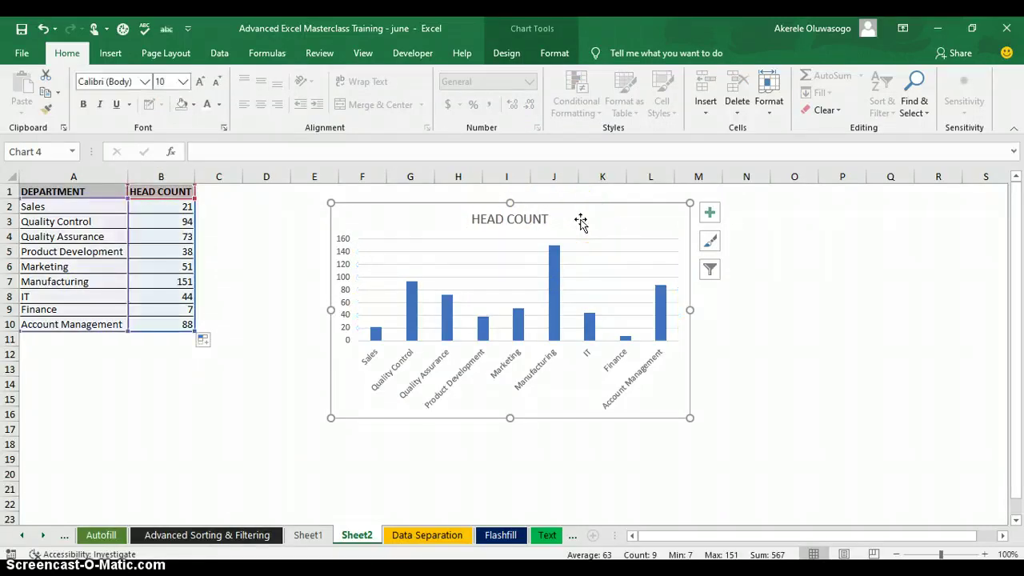
{"action": "left_click", "coordinate": [599, 218]}
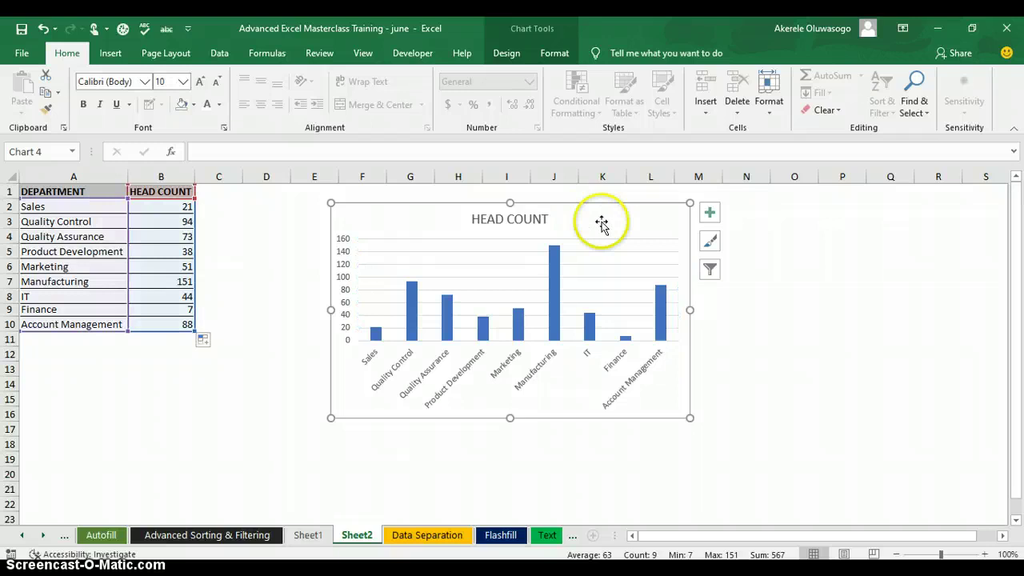
{"action": "left_click", "coordinate": [647, 221]}
{"action": "left_click", "coordinate": [649, 222]}
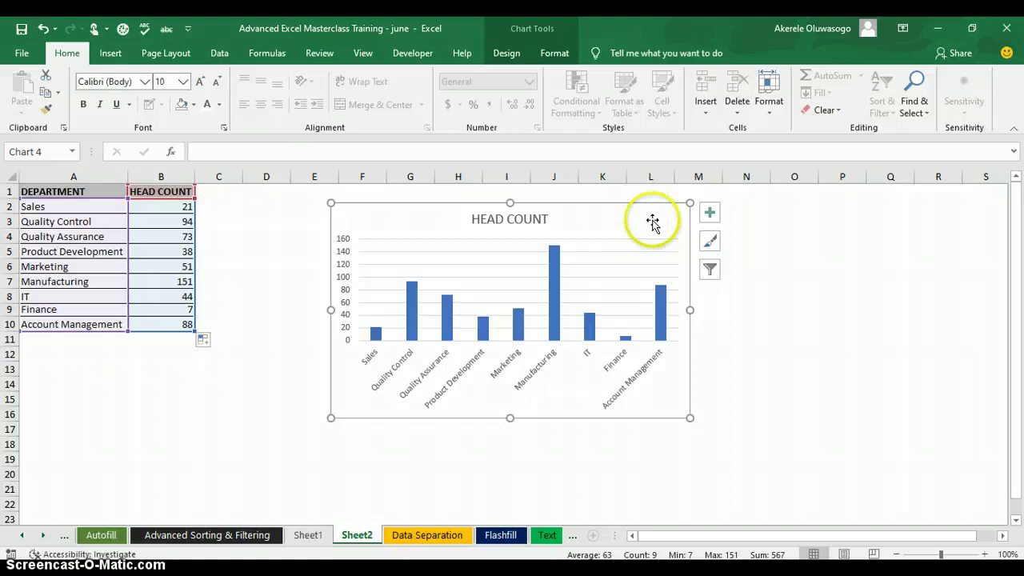
{"action": "left_click", "coordinate": [709, 214]}
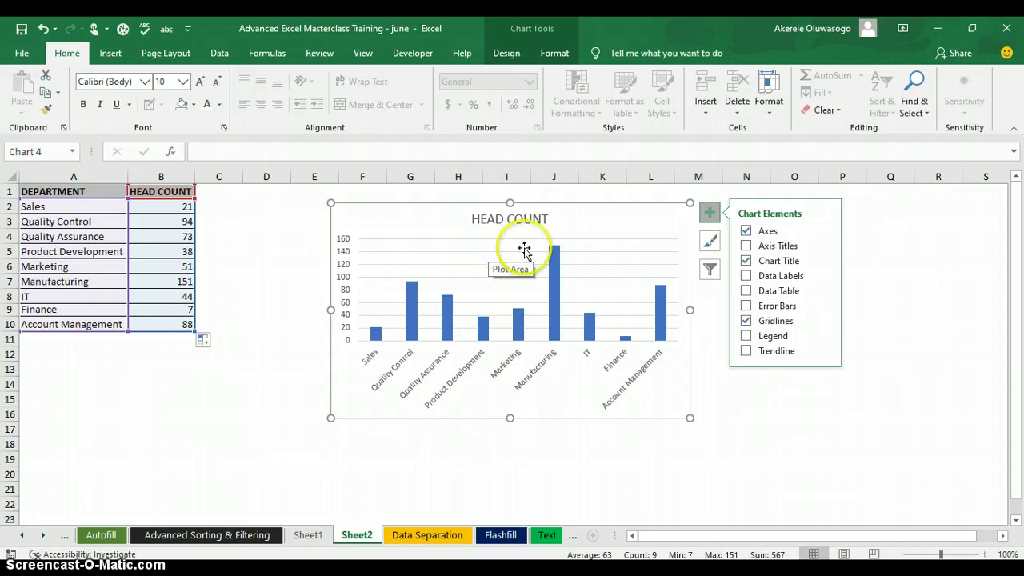
Turn off Gridlines and the Primary Vertical axis, and turn on Data Labels
{"action": "left_click", "coordinate": [746, 321]}
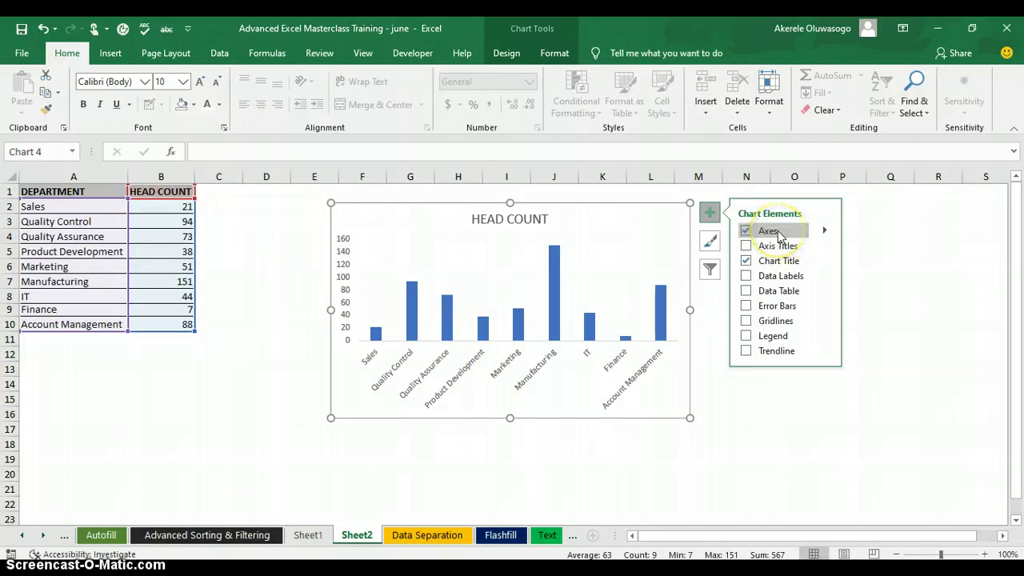
{"action": "left_click", "coordinate": [822, 230]}
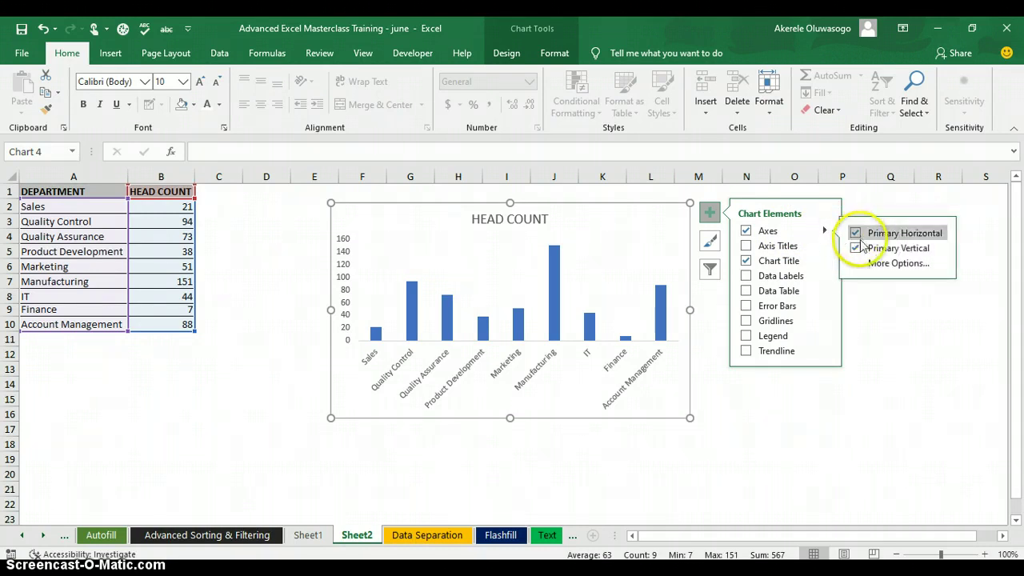
{"action": "left_click", "coordinate": [857, 250]}
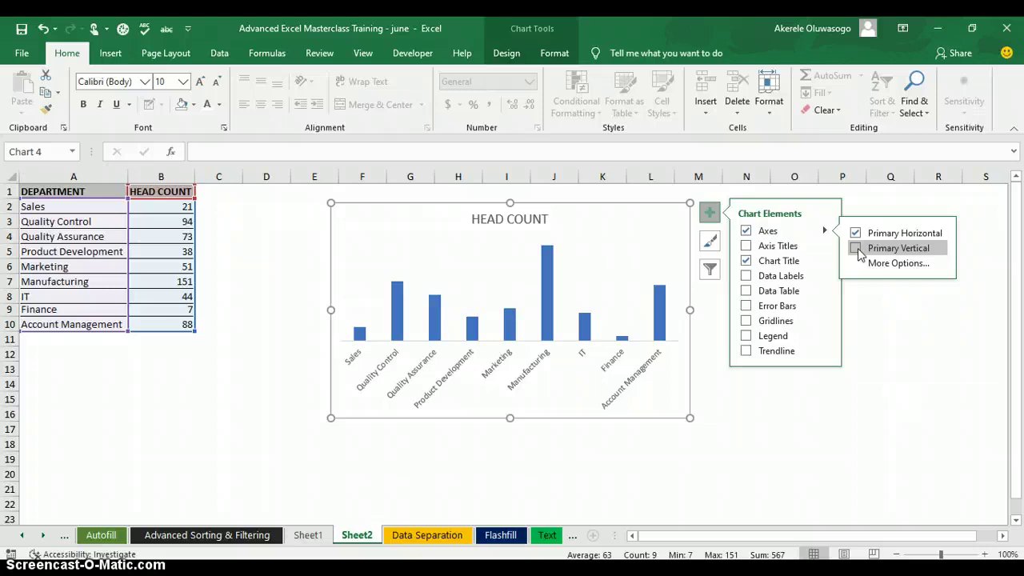
{"action": "left_click", "coordinate": [579, 300]}
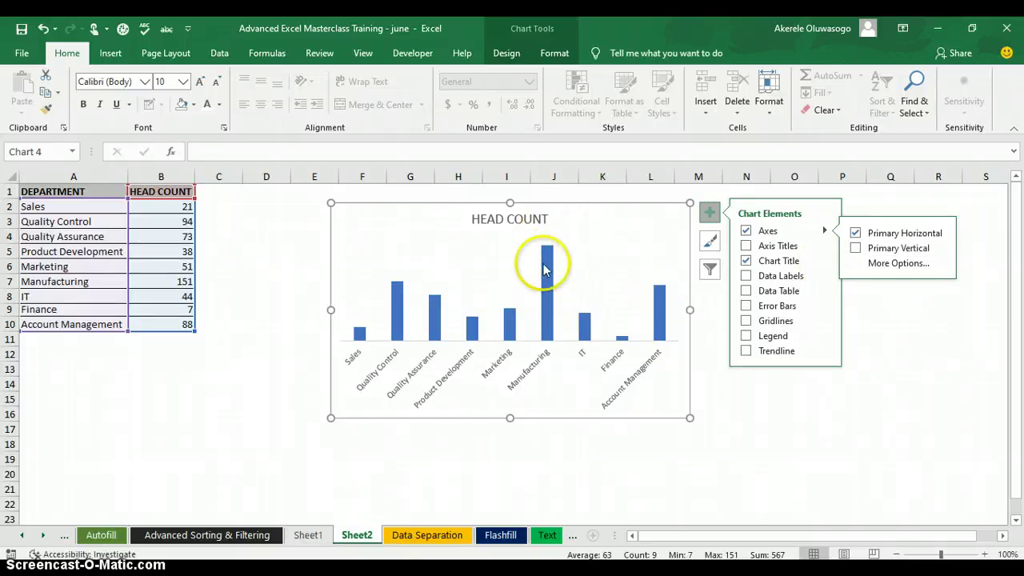
{"action": "left_click", "coordinate": [746, 276]}
{"action": "left_click", "coordinate": [750, 276]}
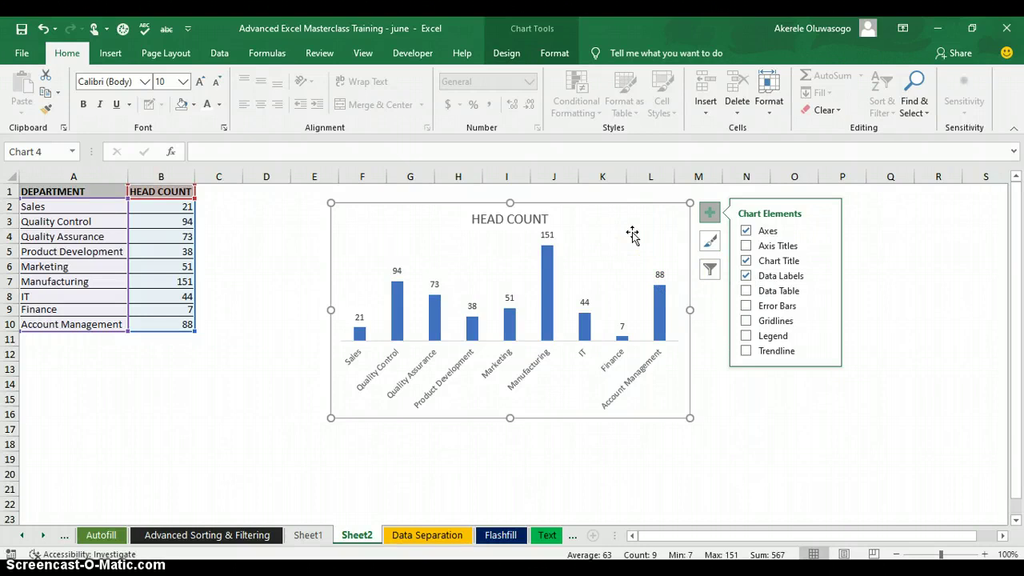
Apply the grey gradient Chart Style 5, then show the Data Labels placement options
{"action": "left_click", "coordinate": [507, 53]}
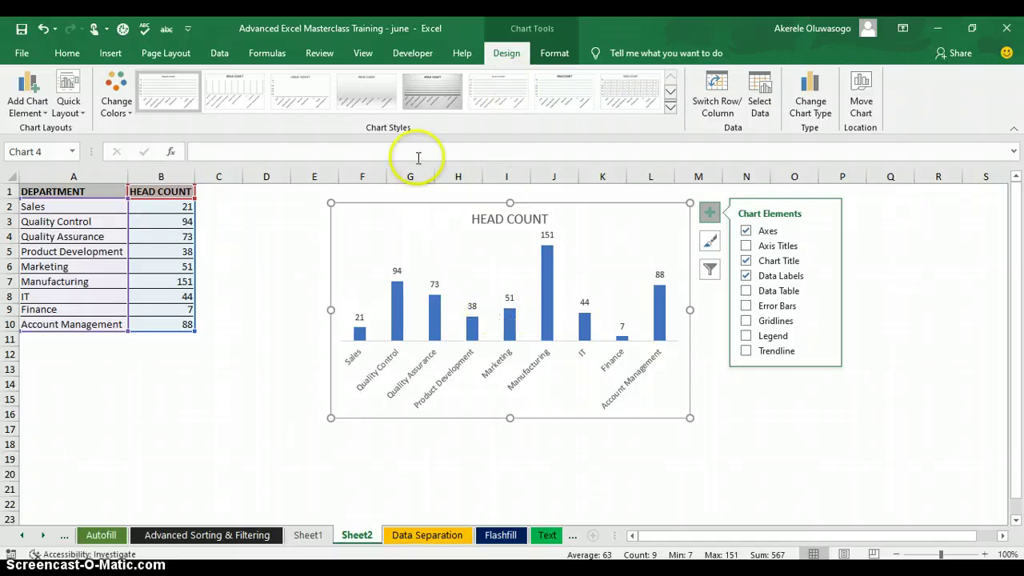
{"action": "left_click", "coordinate": [669, 109]}
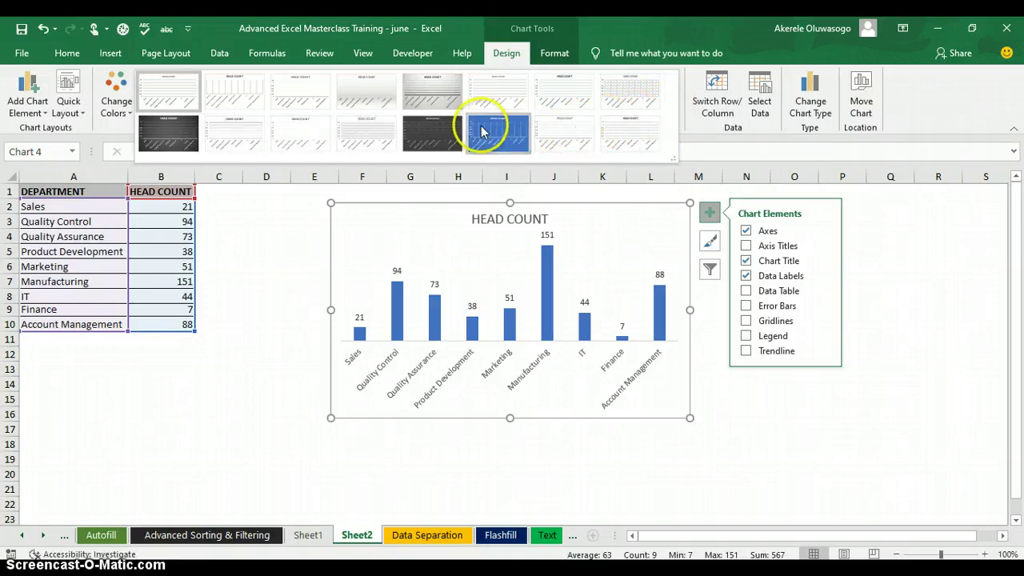
{"action": "left_click", "coordinate": [374, 90]}
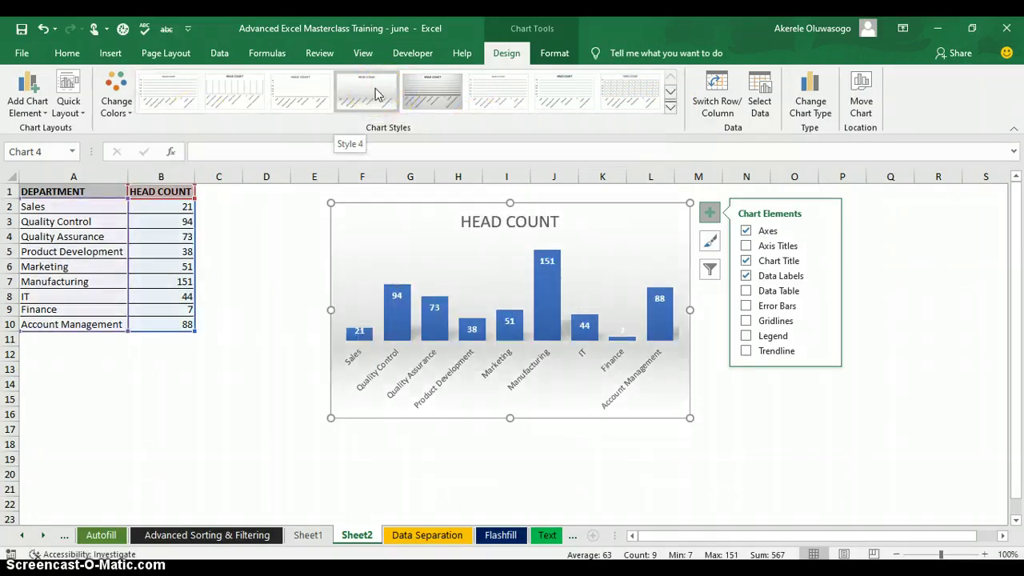
{"action": "left_click", "coordinate": [431, 88]}
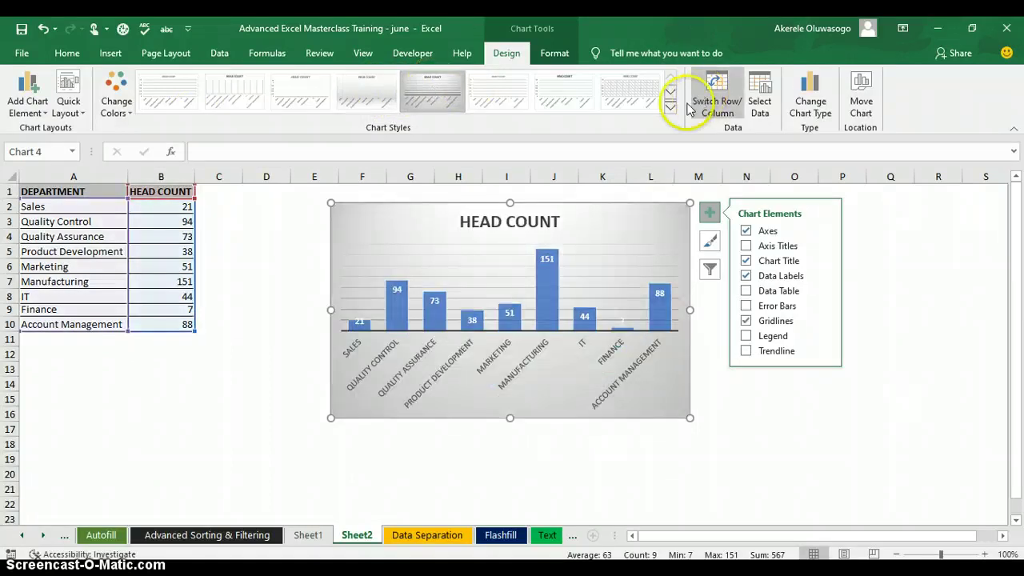
{"action": "left_click", "coordinate": [747, 275]}
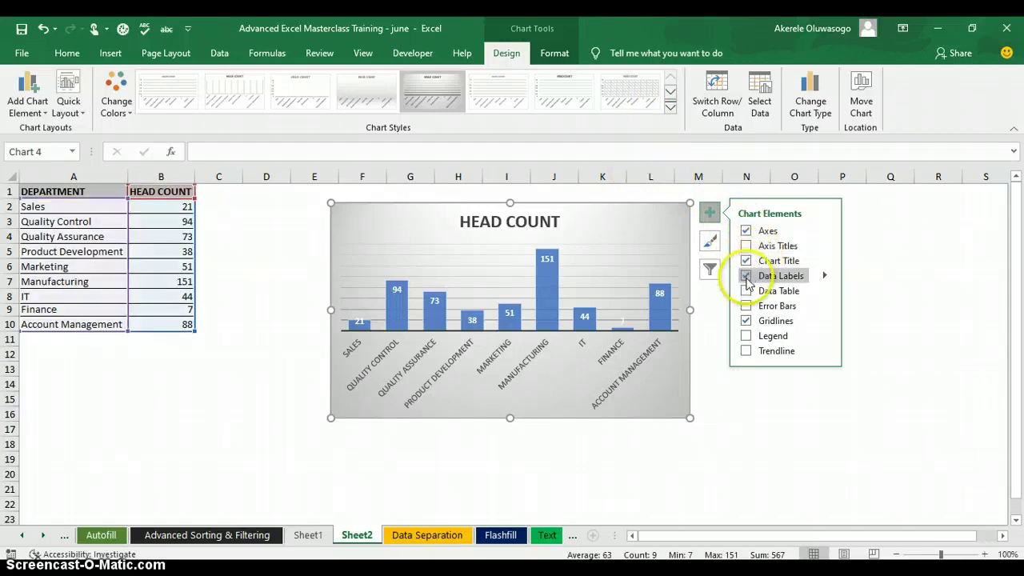
{"action": "left_click", "coordinate": [826, 277]}
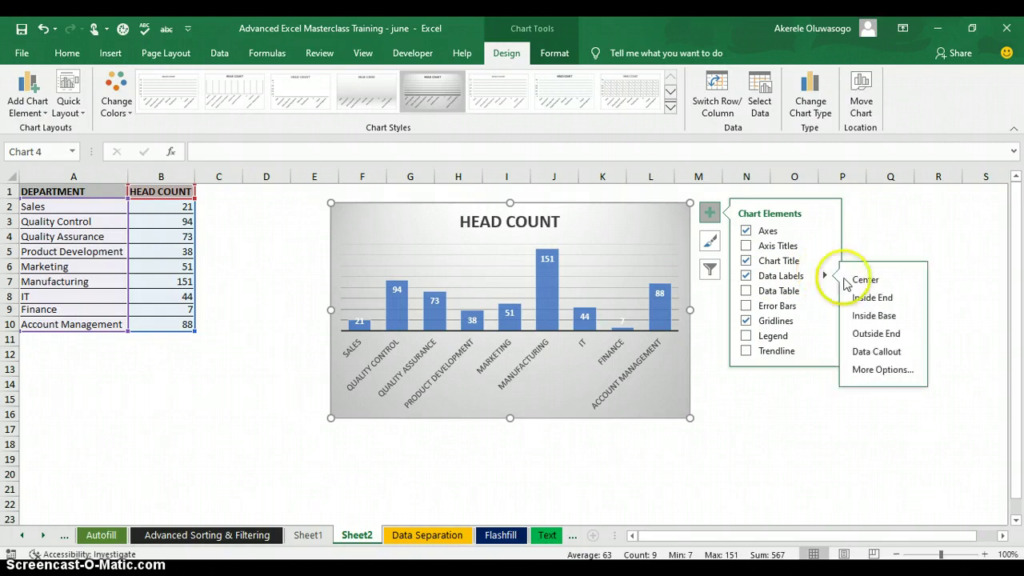